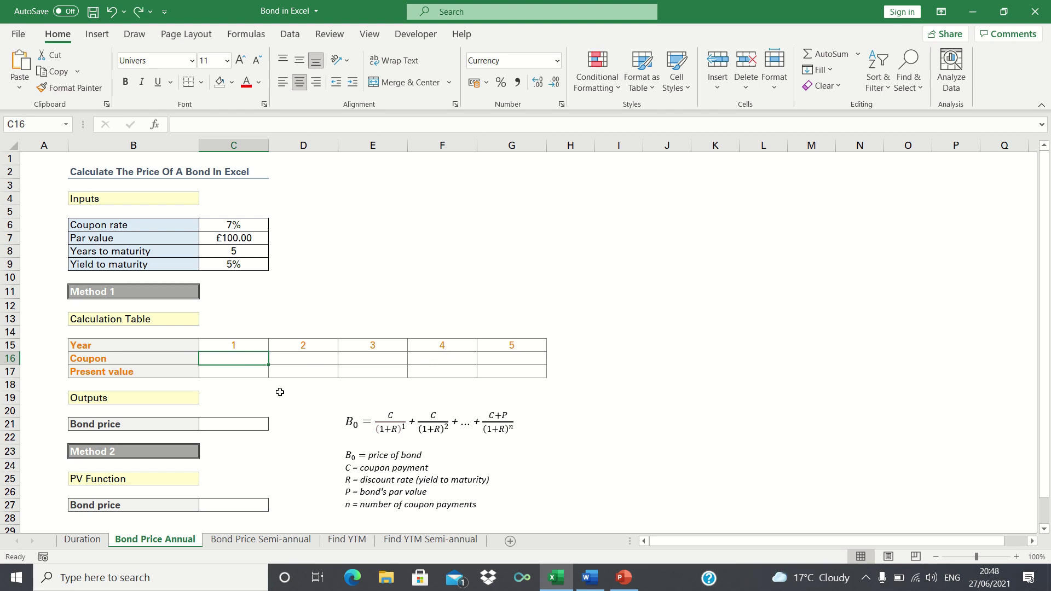
Step: Enter the year 1 coupon formula =$C$6*$C$7 in C16 with absolute references
{"action": "type", "text": "="}
{"action": "key", "text": "Up"}
{"action": "key", "text": "Up"}
{"action": "key", "text": "Up"}
{"action": "key", "text": "Up"}
{"action": "key", "text": "Up"}
{"action": "key", "text": "Up"}
{"action": "key", "text": "Up"}
{"action": "key", "text": "Up"}
{"action": "key", "text": "Up"}
{"action": "key", "text": "Up"}
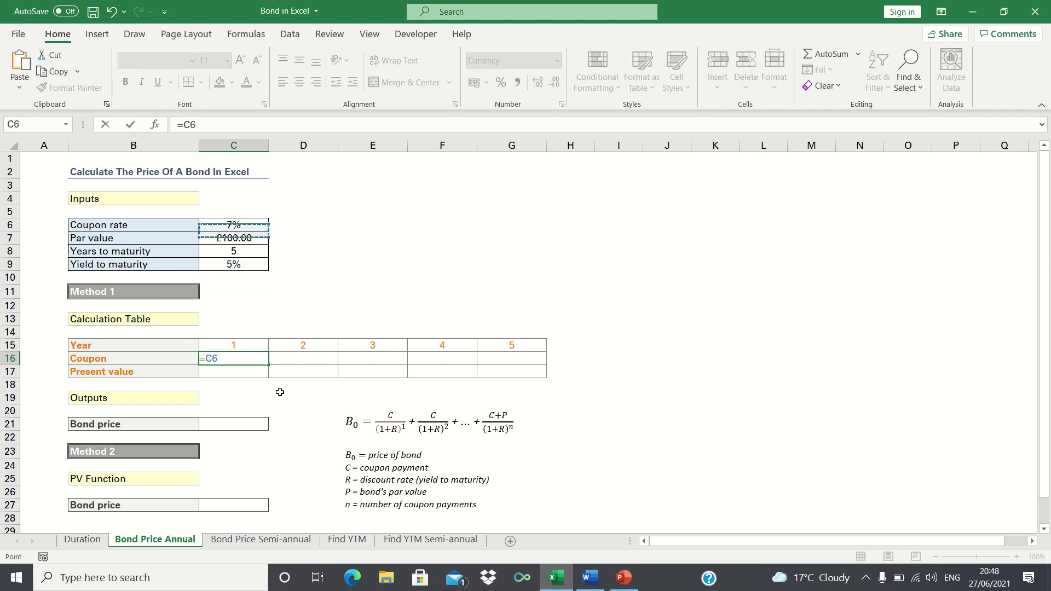
{"action": "type", "text": "*"}
{"action": "key", "text": "Up"}
{"action": "key", "text": "Up"}
{"action": "key", "text": "Up"}
{"action": "key", "text": "Up"}
{"action": "key", "text": "Up"}
{"action": "key", "text": "Up"}
{"action": "key", "text": "Up"}
{"action": "key", "text": "Up"}
{"action": "key", "text": "Up"}
{"action": "key", "text": "Up"}
{"action": "key", "text": "Down"}
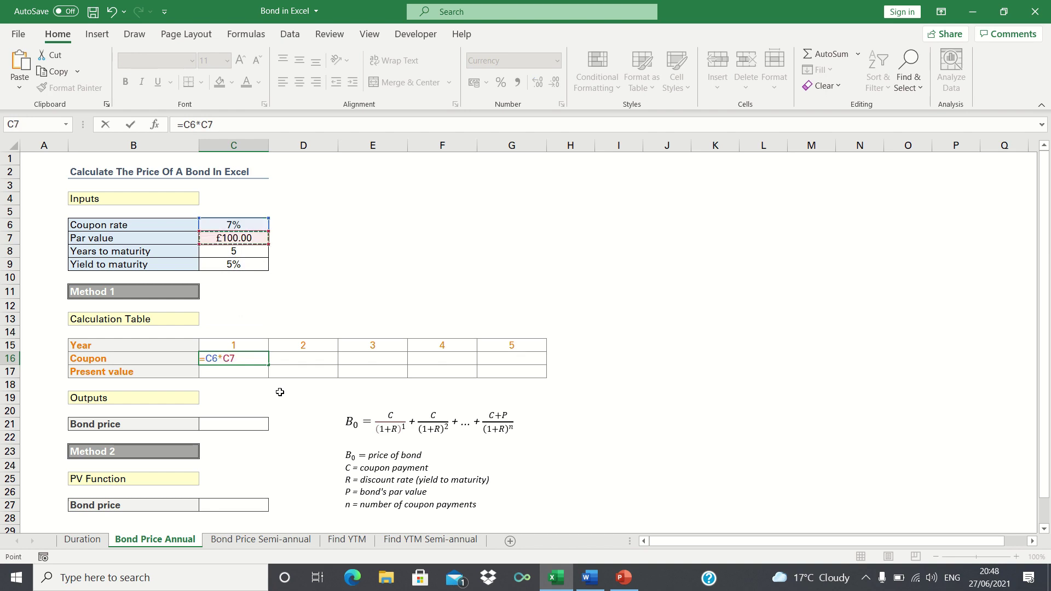
{"action": "key", "text": "Return"}
{"action": "key", "text": "Up"}
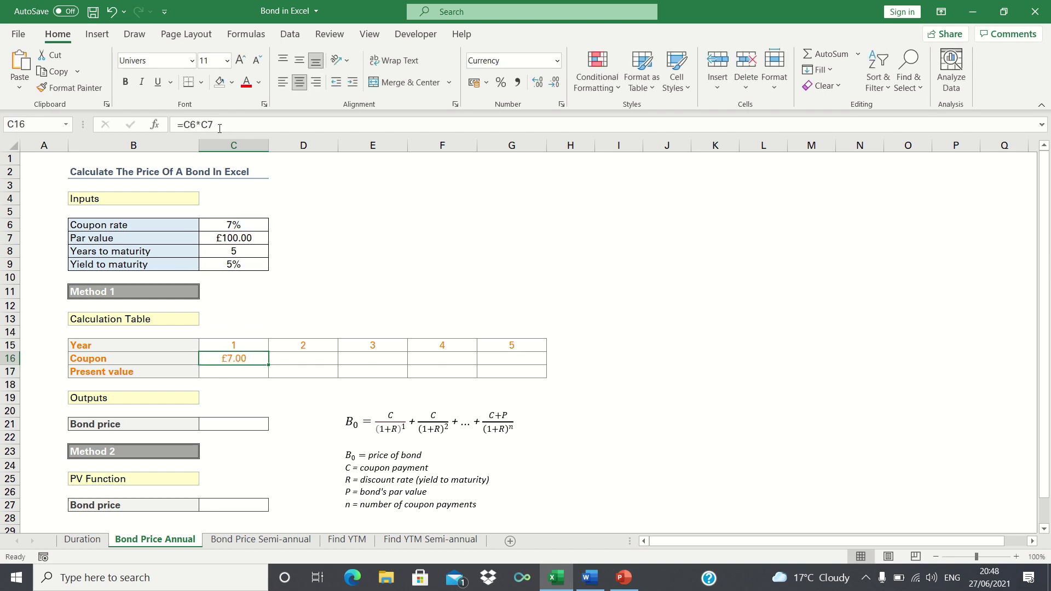
{"action": "left_click_drag", "start_coordinate": [213, 125], "coordinate": [183, 125]}
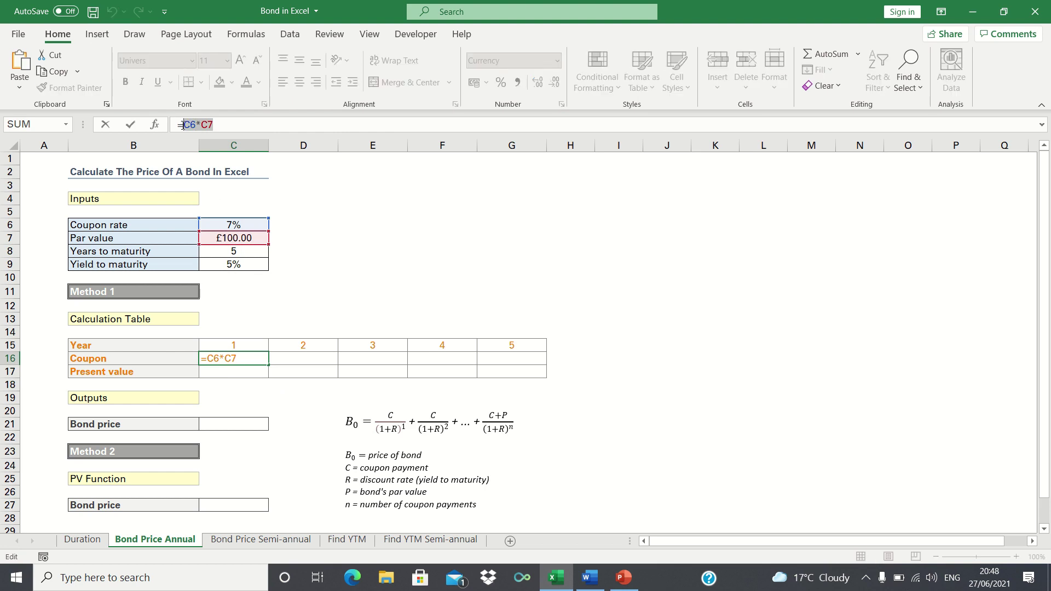
{"action": "key", "text": "F4"}
{"action": "key", "text": "ctrl+Return"}
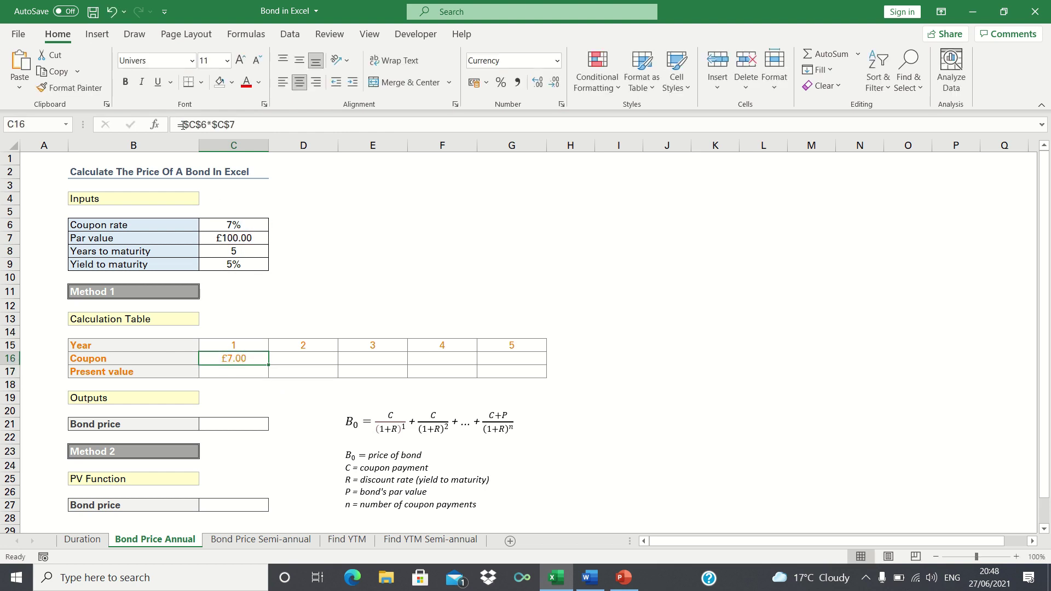
Step: Copy the coupon formula to G16 and add the par value C7 to year 5's coupon
{"action": "left_click_drag", "start_coordinate": [271, 365], "coordinate": [509, 358]}
{"action": "left_click", "coordinate": [509, 358]}
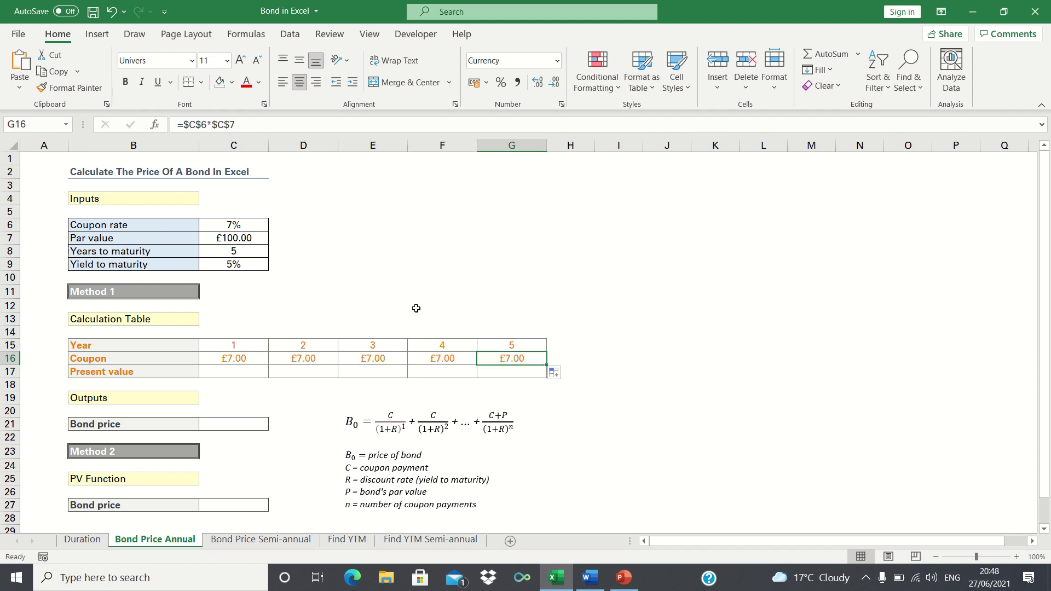
{"action": "left_click", "coordinate": [237, 125]}
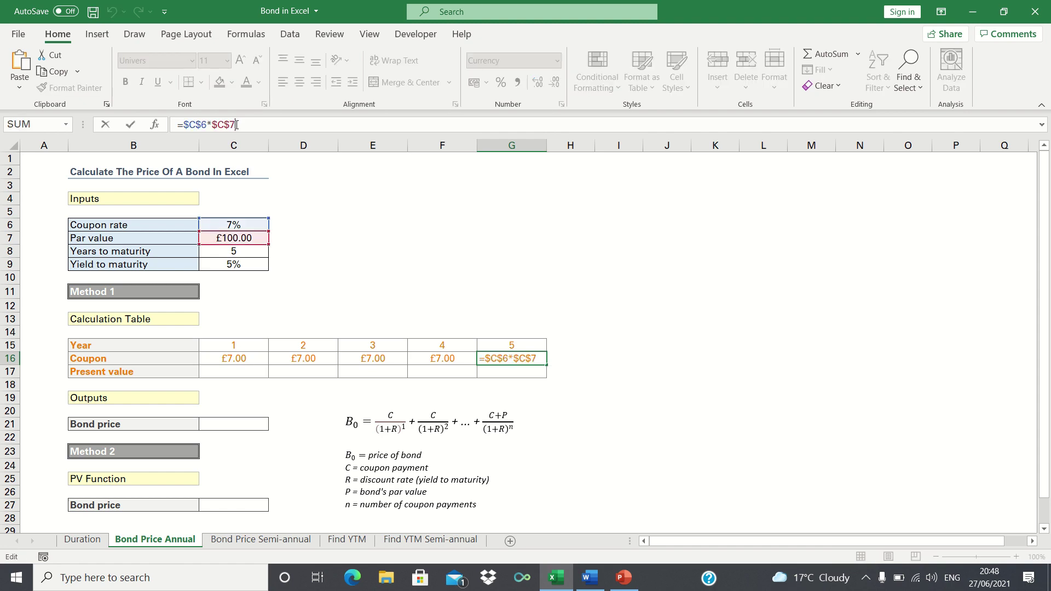
{"action": "type", "text": "+"}
{"action": "left_click", "coordinate": [241, 238]}
{"action": "key", "text": "Return"}
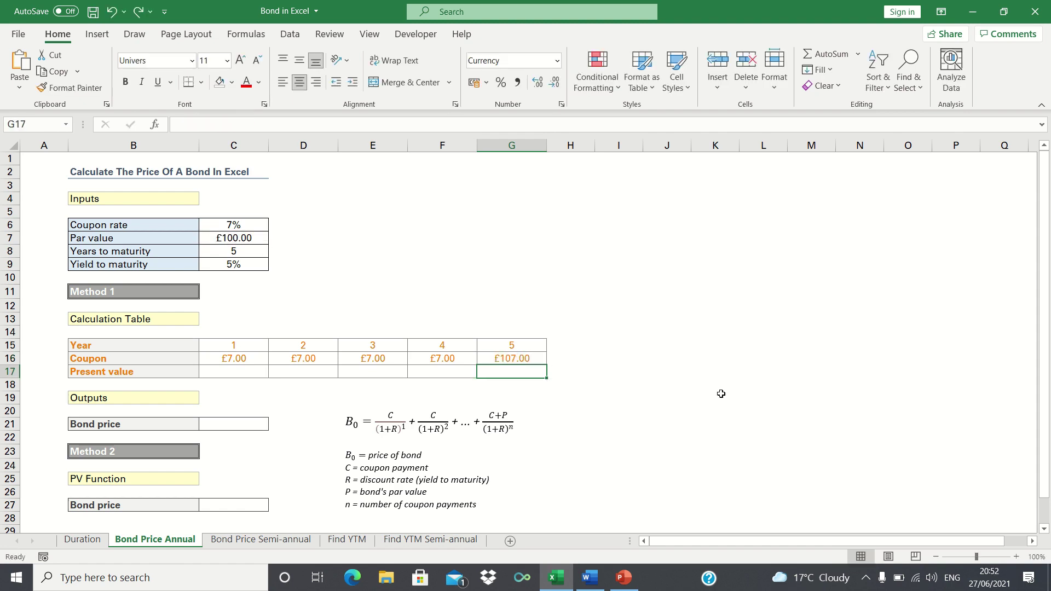
Step: Write the year 1 present value formula =C16/(1+C9)^C15 in C17
{"action": "key", "text": "ctrl+Left"}
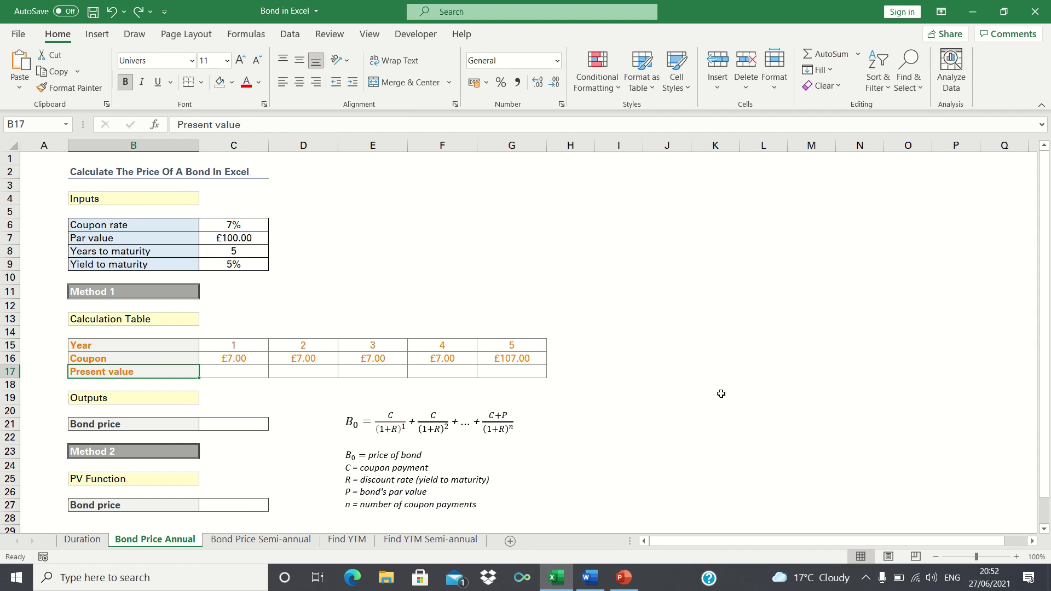
{"action": "key", "text": "Right"}
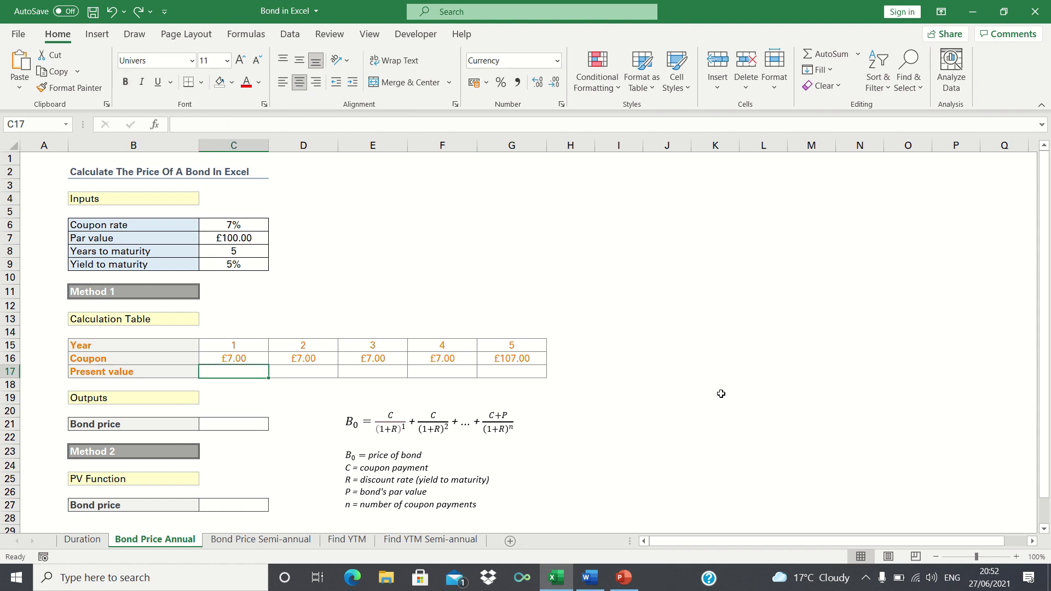
{"action": "type", "text": "="}
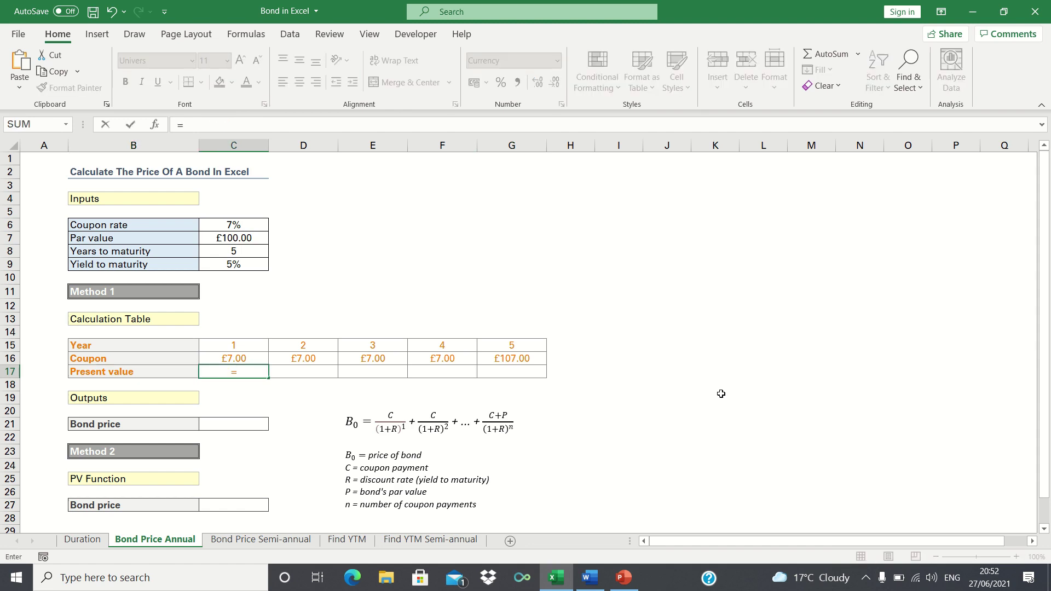
{"action": "key", "text": "Up"}
{"action": "type", "text": "/(1+"}
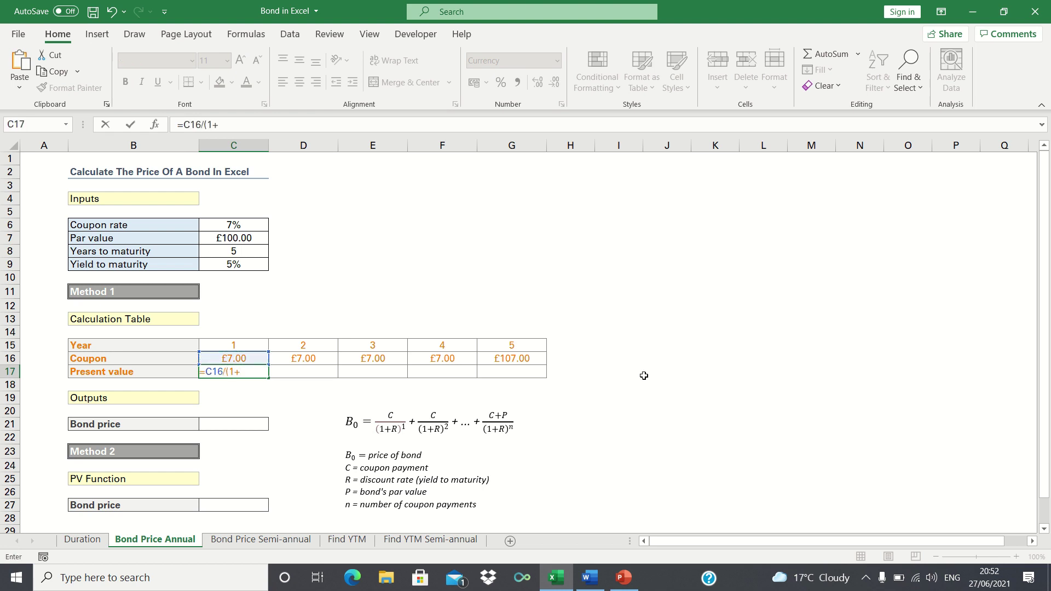
{"action": "left_click", "coordinate": [240, 262]}
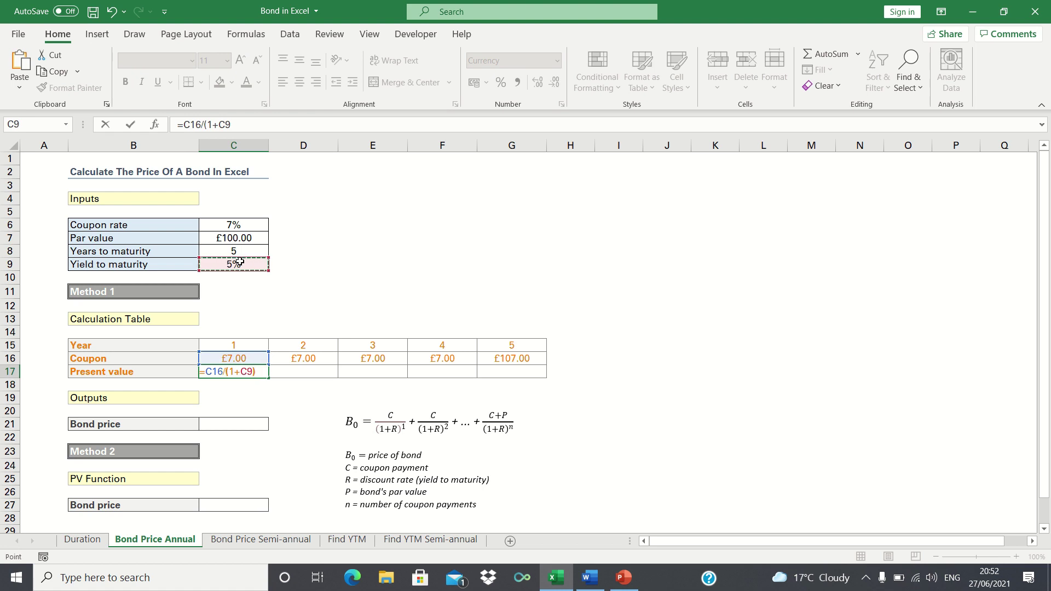
{"action": "type", "text": ")^"}
{"action": "left_click", "coordinate": [249, 345]}
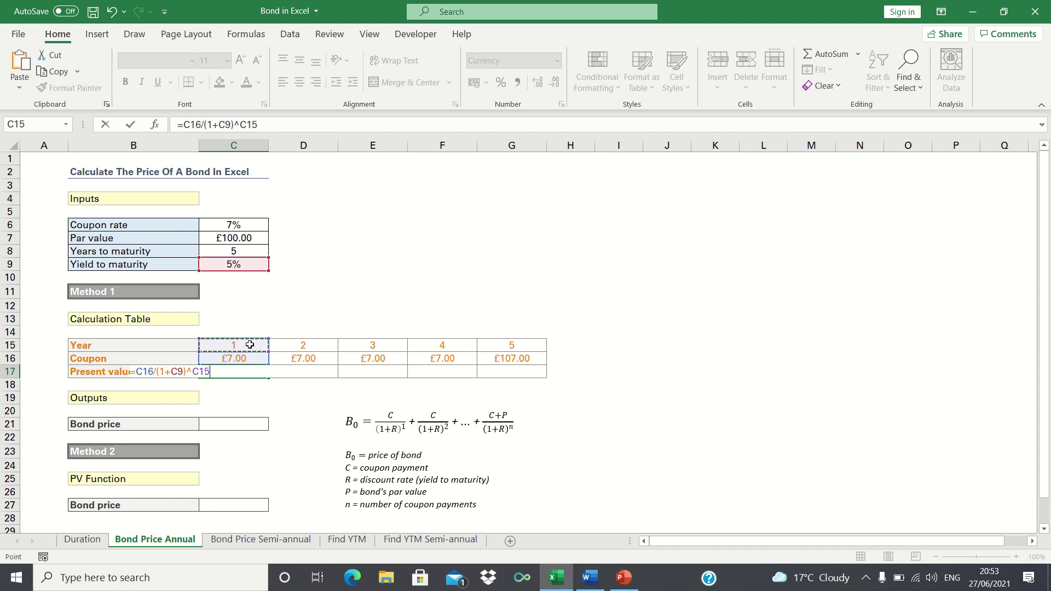
Step: Make the yield reference $C$9 absolute and copy the present value formula across to G17
{"action": "left_click", "coordinate": [224, 125]}
{"action": "key", "text": "F4"}
{"action": "key", "text": "Return"}
{"action": "key", "text": "Up"}
{"action": "left_click_drag", "start_coordinate": [269, 378], "coordinate": [510, 373]}
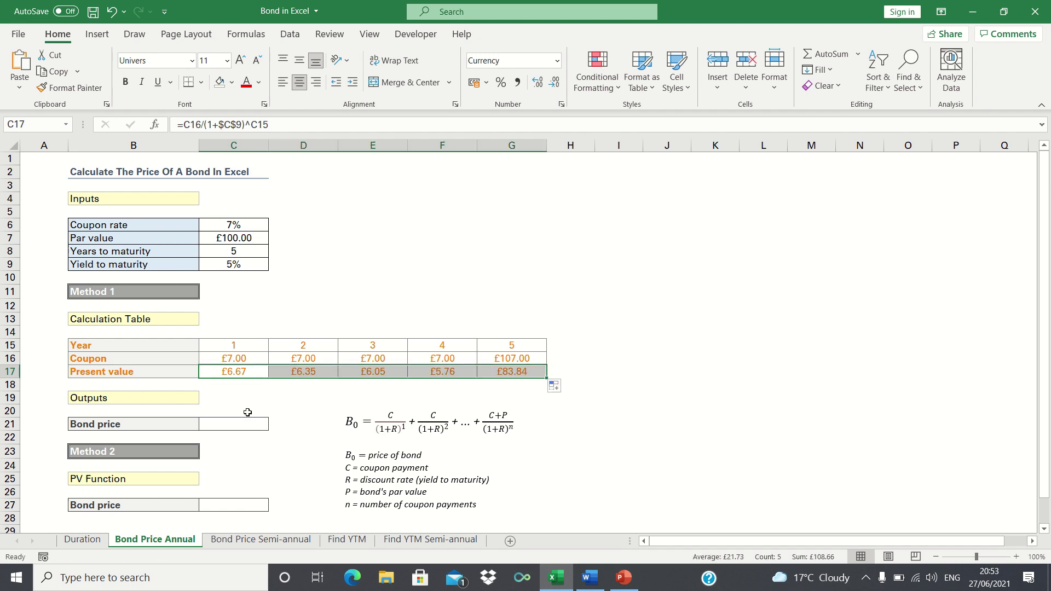
{"action": "left_click", "coordinate": [231, 423]}
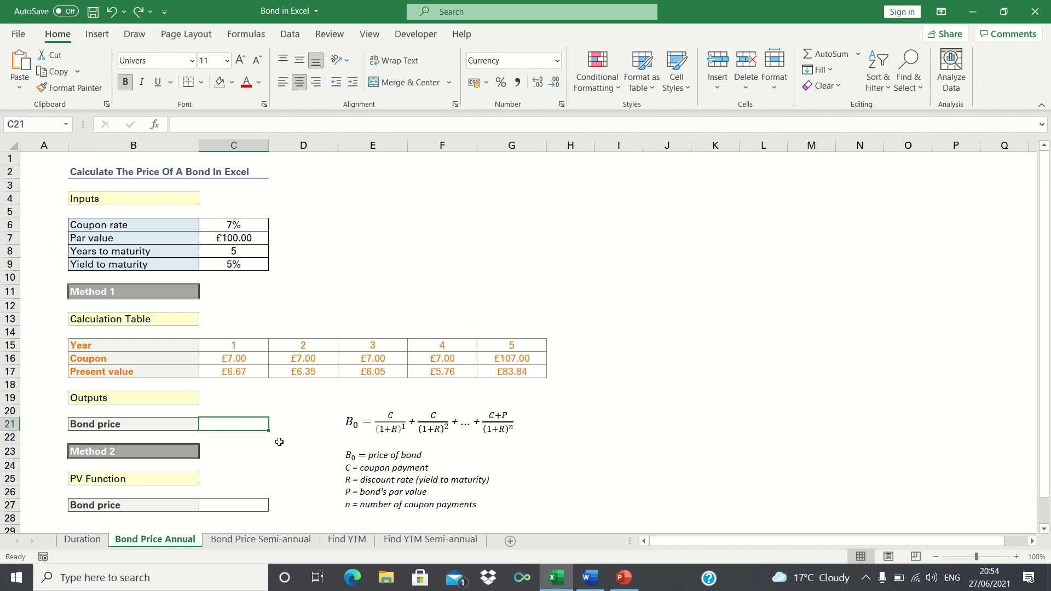
Step: Enter =SUM(C17:G17) in C21 to total the five present values as £108.66
{"action": "type", "text": "=SU"}
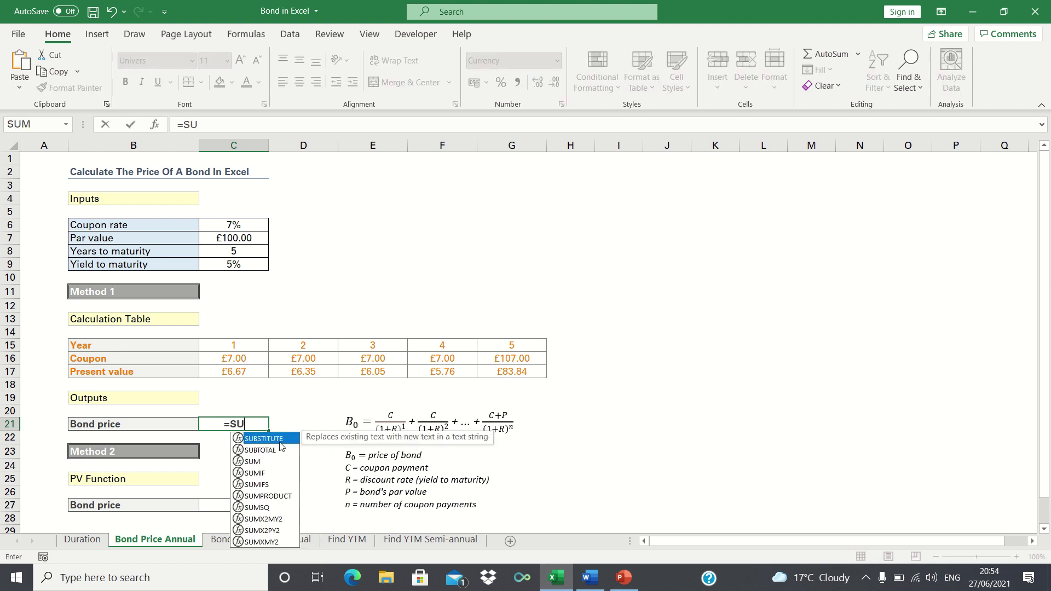
{"action": "type", "text": "M("}
{"action": "key", "text": "Up"}
{"action": "key", "text": "Up"}
{"action": "key", "text": "Up"}
{"action": "key", "text": "Up"}
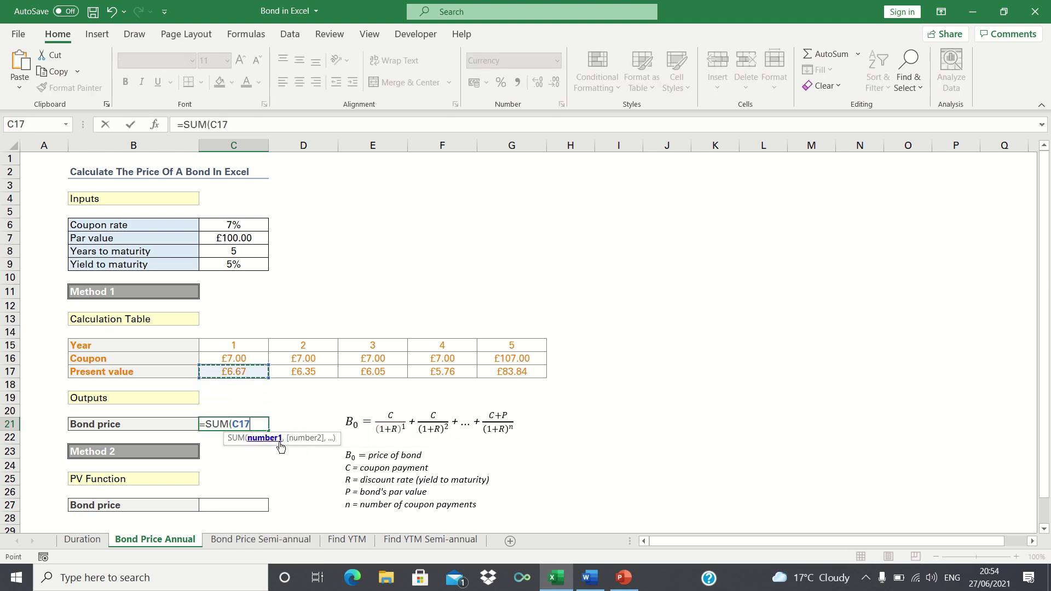
{"action": "key", "text": "shift+Right"}
{"action": "key", "text": "shift+Right"}
{"action": "key", "text": "shift+Right"}
{"action": "key", "text": "shift+Right"}
{"action": "type", "text": ")"}
{"action": "key", "text": "Return"}
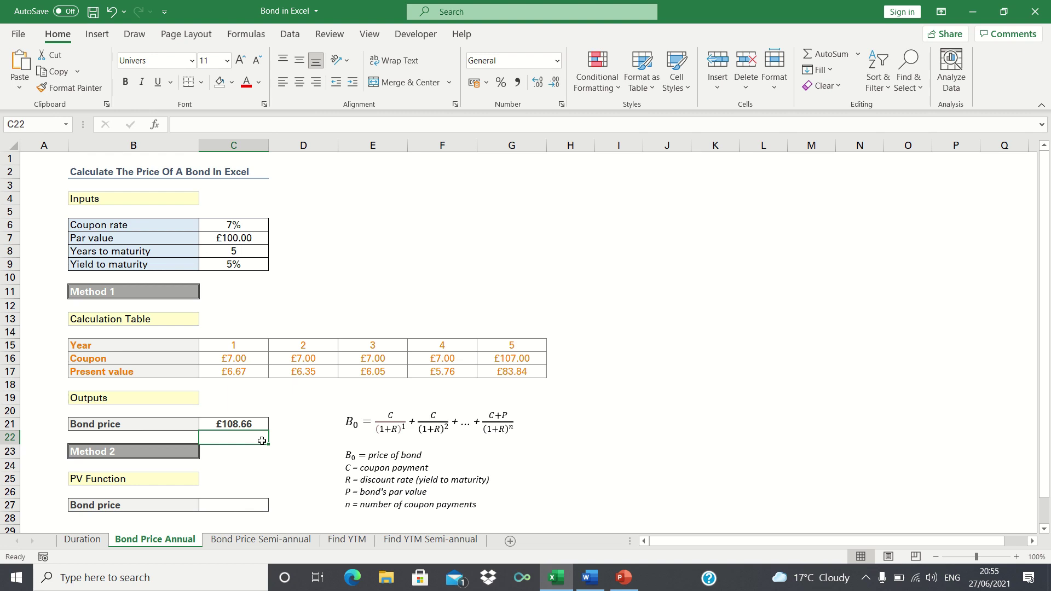
Step: Start a PV formula in C27 with yield C9 as rate and C8 as periods
{"action": "left_click", "coordinate": [241, 503]}
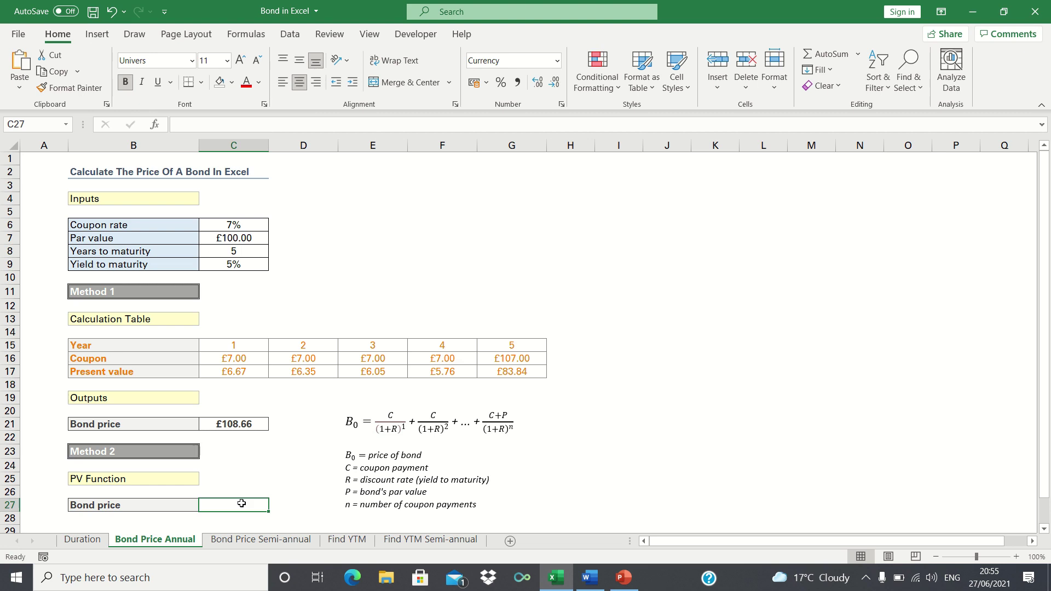
{"action": "key", "text": "ctrl+z"}
{"action": "type", "text": "=PV("}
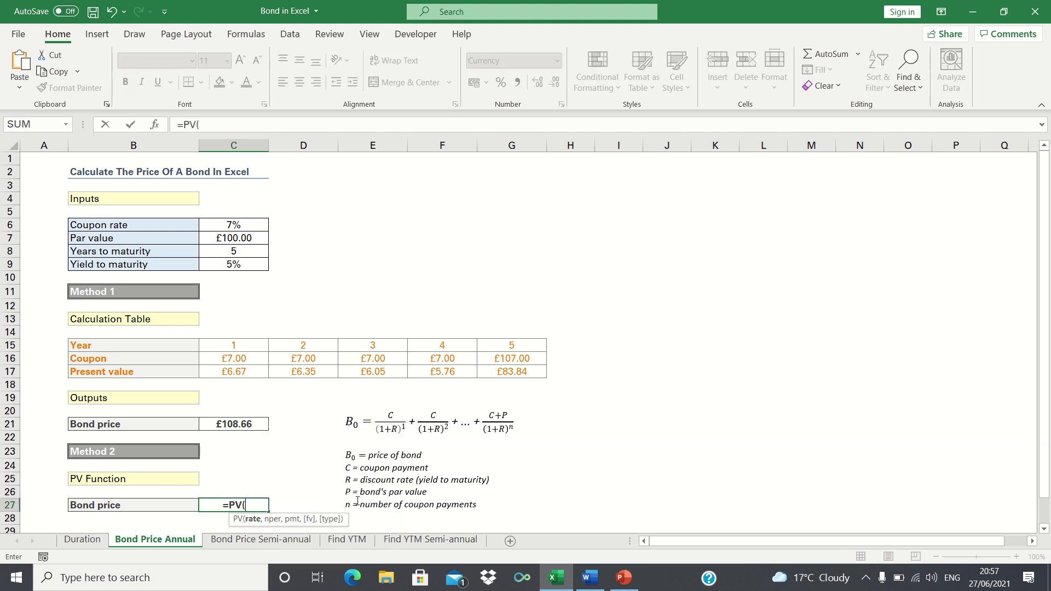
{"action": "left_click", "coordinate": [237, 263]}
{"action": "type", "text": ","}
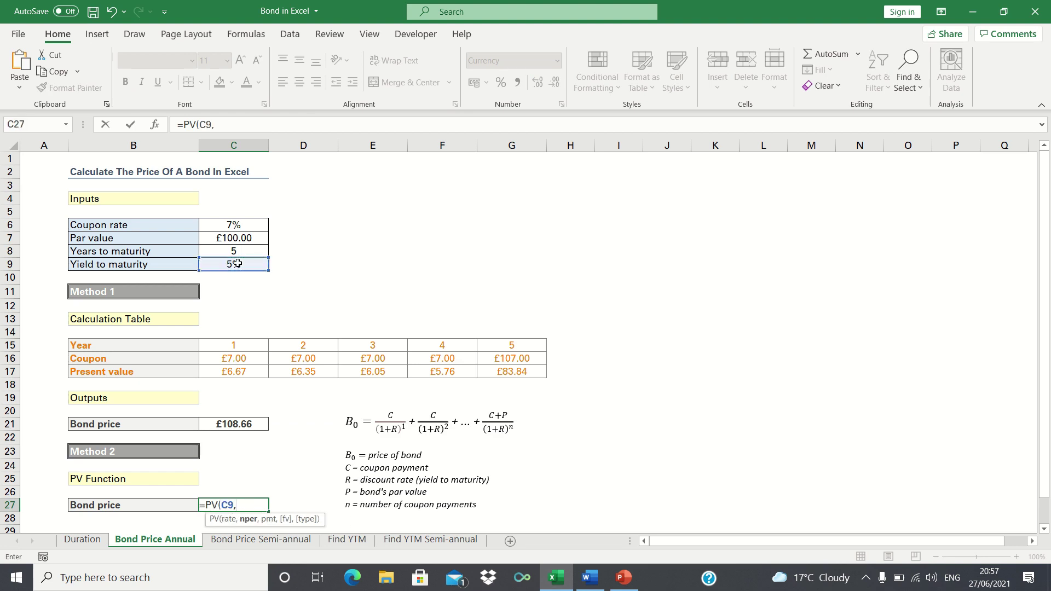
{"action": "left_click", "coordinate": [235, 249]}
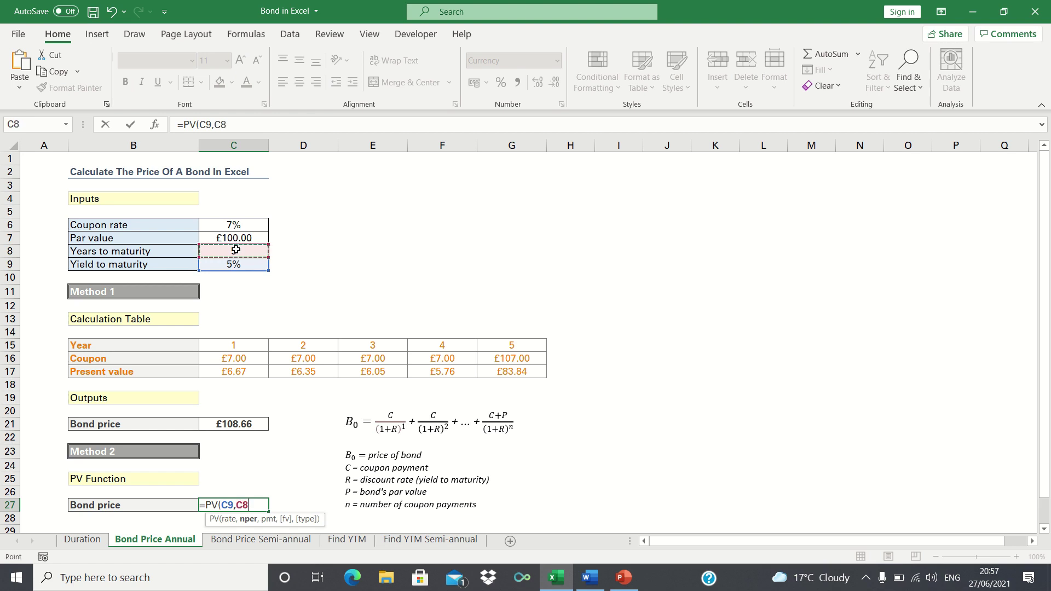
{"action": "type", "text": ","}
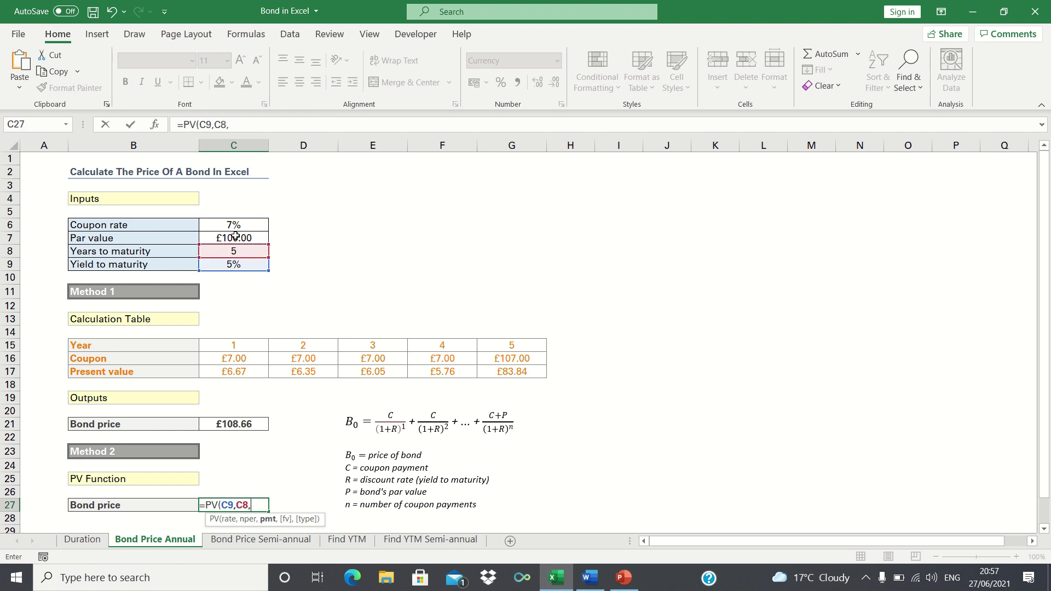
Step: Complete =PV(C9,C8,C6*C7,C7) using C6*C7 as payment and C7 as future value
{"action": "left_click", "coordinate": [225, 223]}
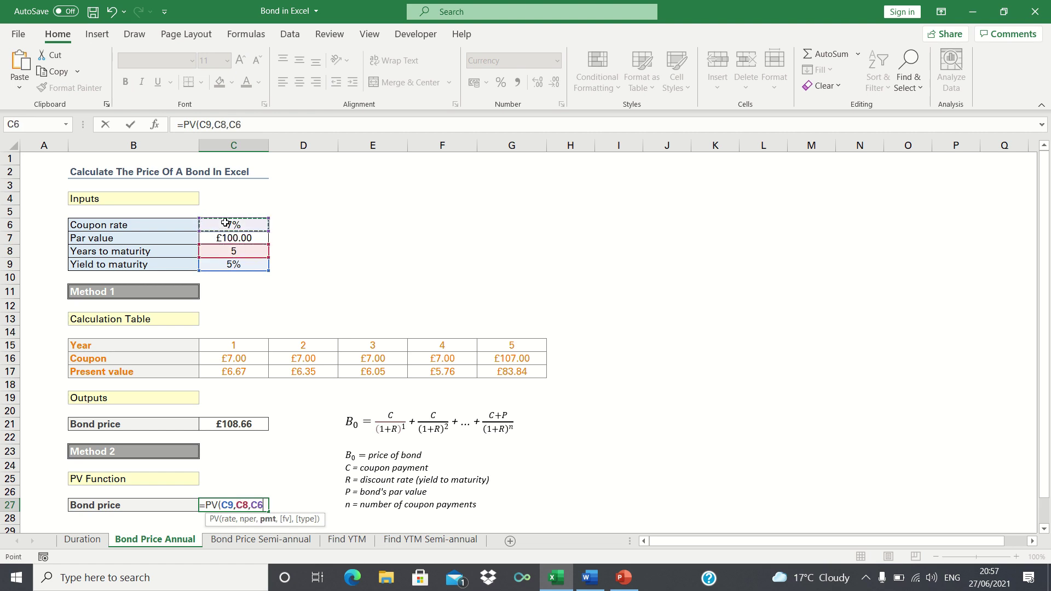
{"action": "type", "text": "*"}
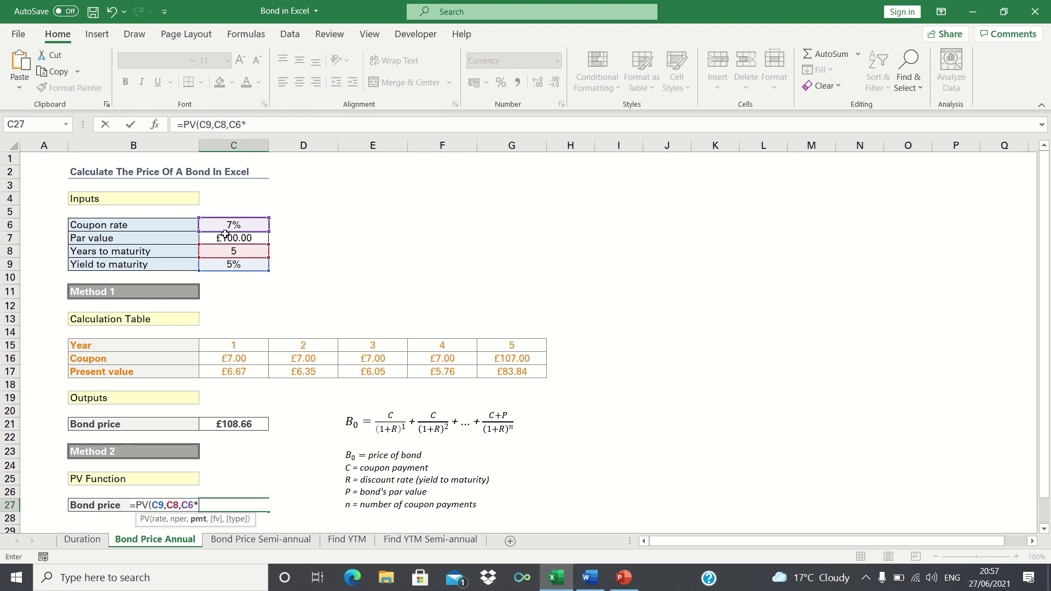
{"action": "left_click", "coordinate": [225, 236]}
{"action": "type", "text": ","}
{"action": "left_click", "coordinate": [225, 237]}
{"action": "type", "text": ")"}
{"action": "key", "text": "Return"}
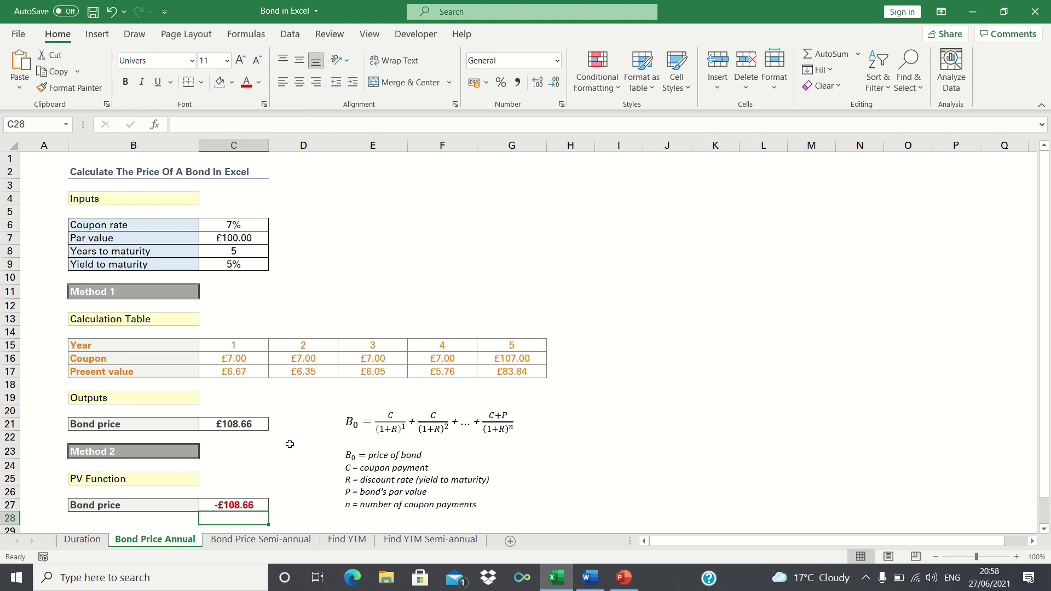
{"action": "key", "text": "Up"}
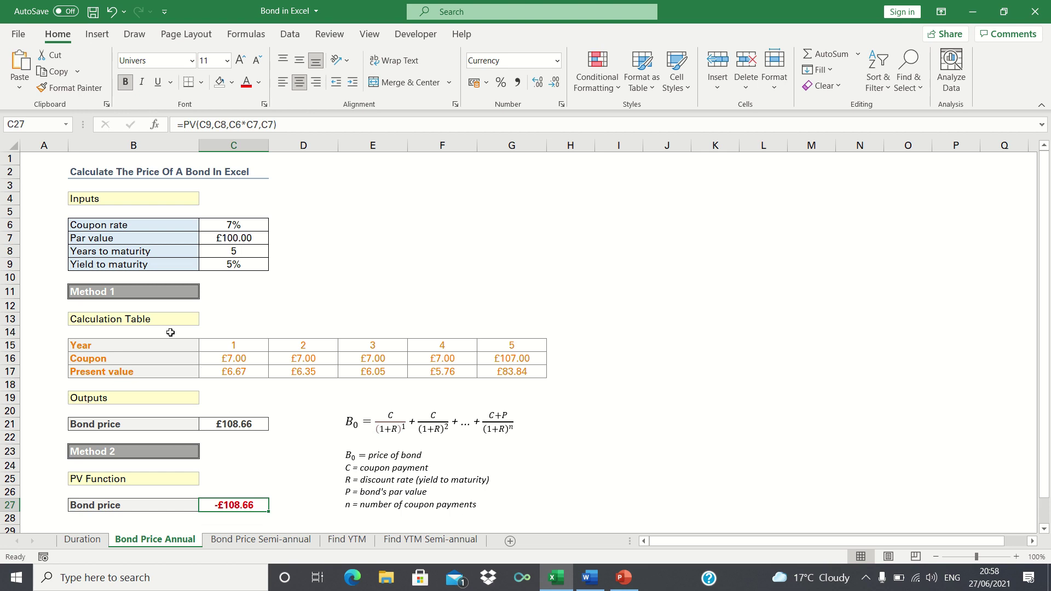
Step: Prefix the PV formula in C27 with a minus sign to show £108.66
{"action": "left_click", "coordinate": [185, 124]}
{"action": "type", "text": "-"}
{"action": "key", "text": "Return"}
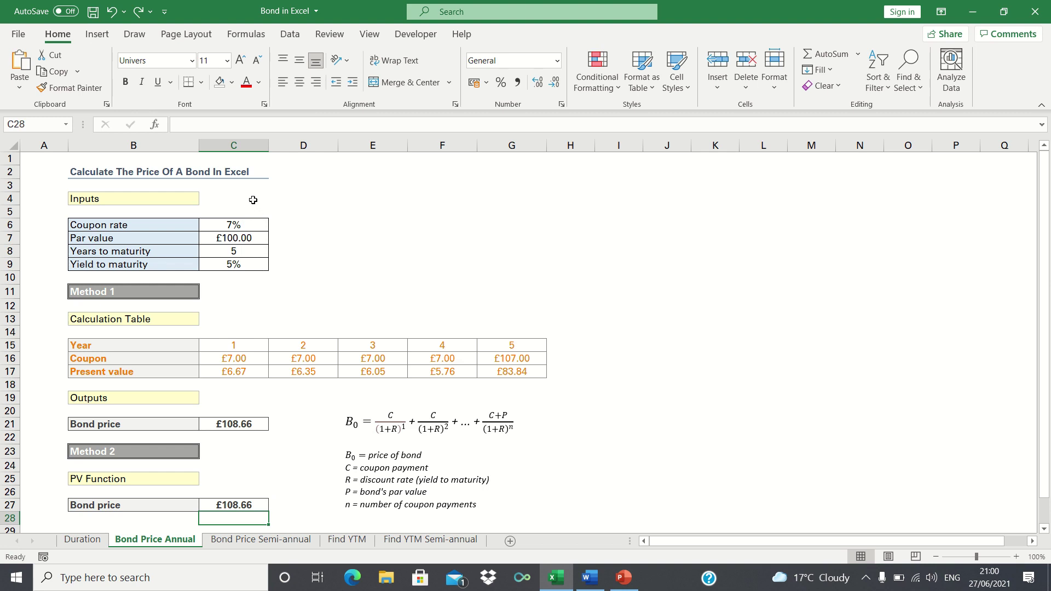
Step: Try a 4% coupon rate in C6
{"action": "left_click", "coordinate": [242, 225]}
{"action": "type", "text": "4"}
{"action": "key", "text": "ctrl+Return"}
{"action": "key", "text": "Return"}
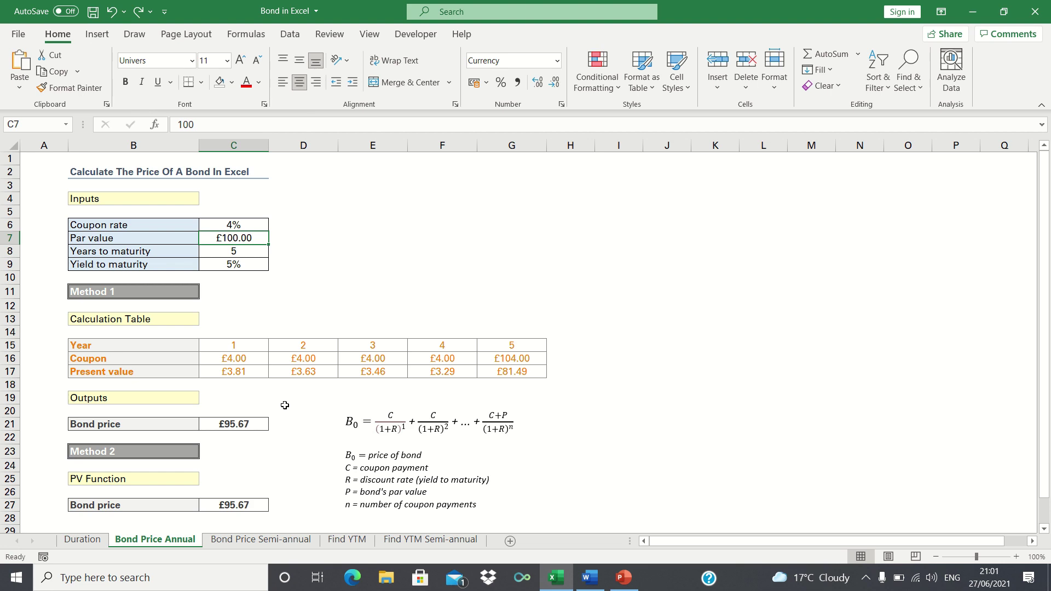
Step: Change the coupon rate in C6 to 5%, making both bond prices £100.00
{"action": "key", "text": "Up"}
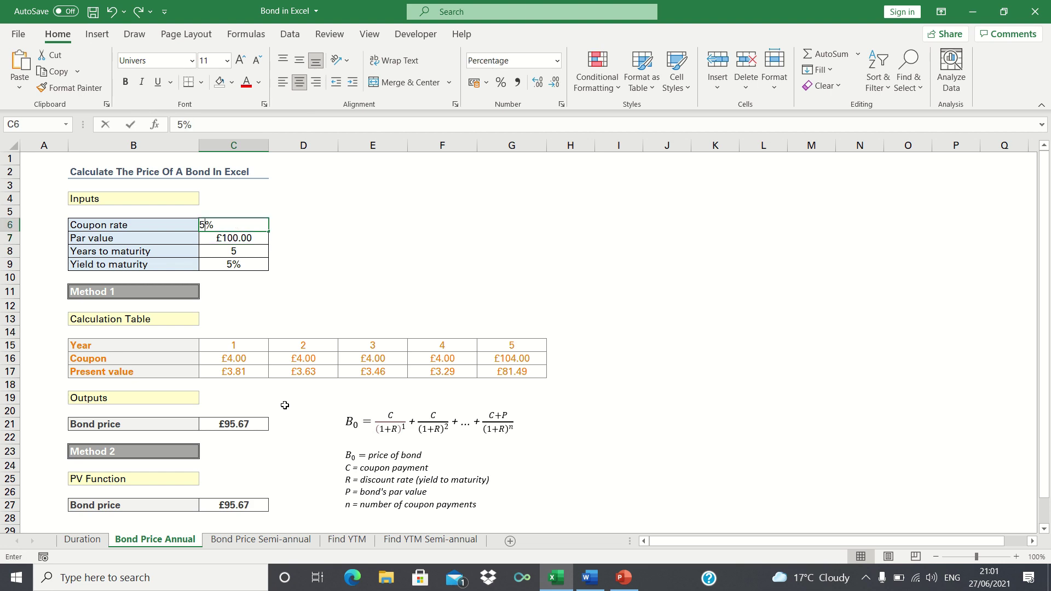
{"action": "type", "text": "5"}
{"action": "key", "text": "Return"}
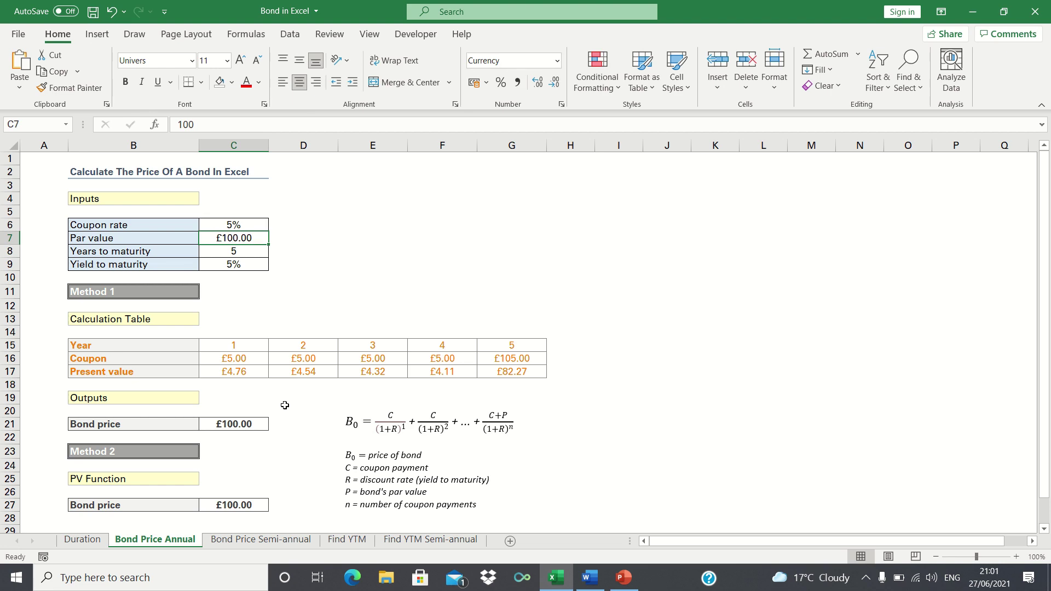